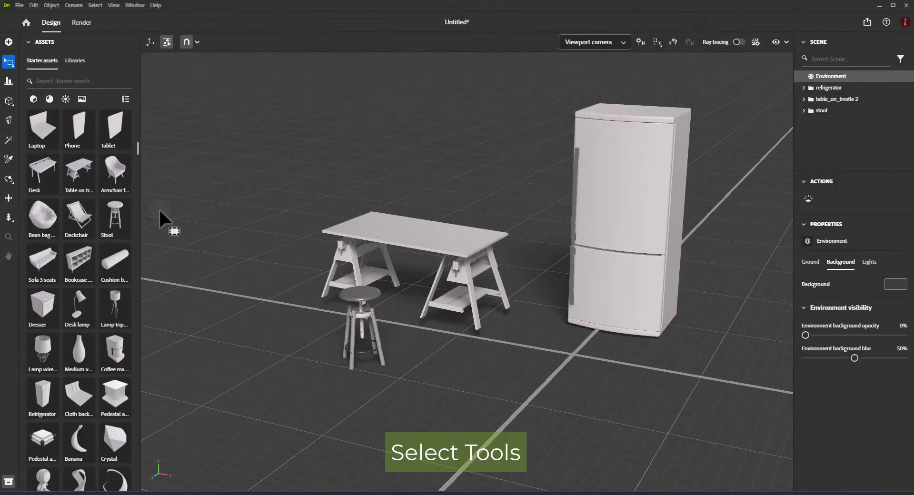
# - Open the Select tool flyout showing selection mode, transform space, group select and snapping
pyautogui.click(9, 62)
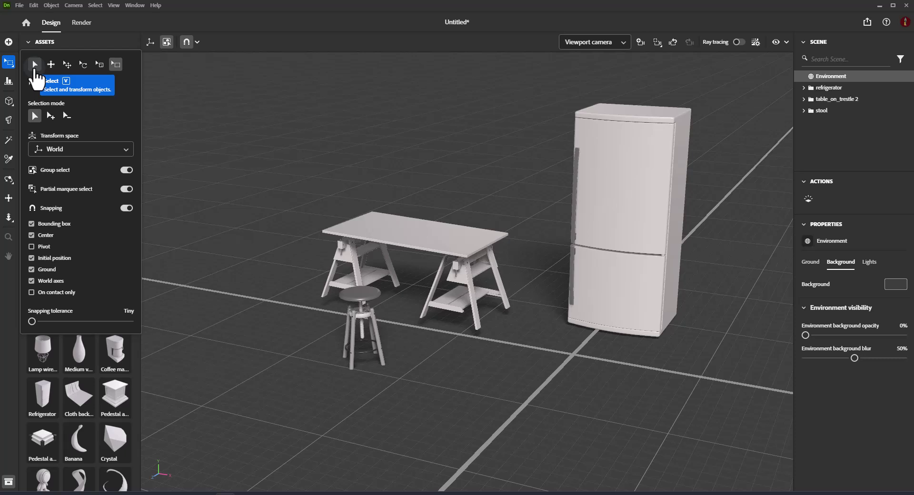
# - Select the stool and nudge it slightly along the X axis
pyautogui.click(35, 67)
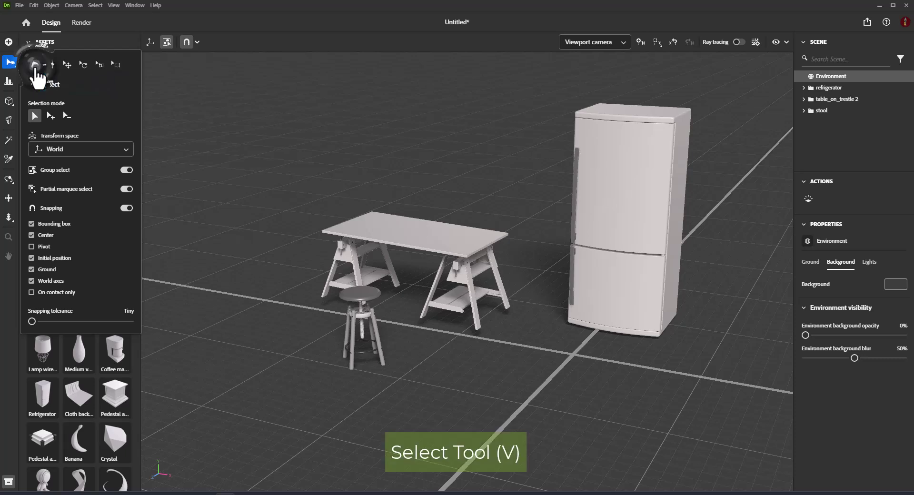
pyautogui.click(361, 301)
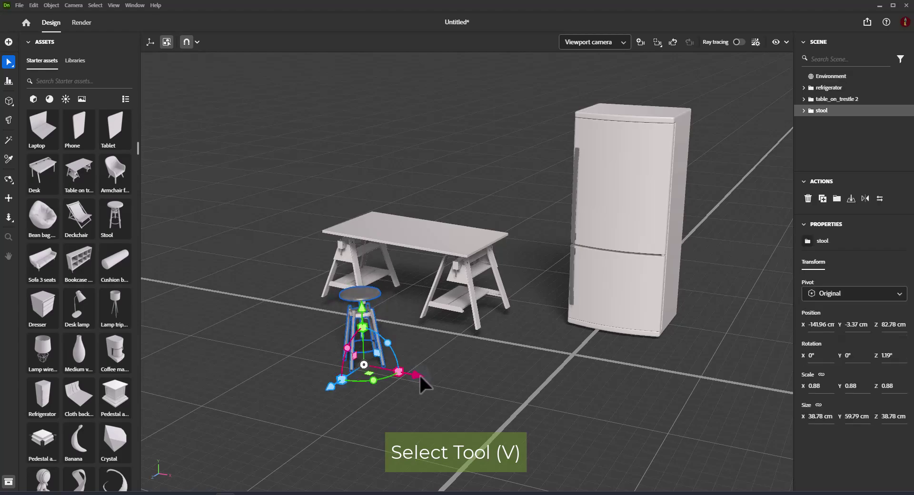
pyautogui.moveTo(418, 373); pyautogui.dragTo(421, 371)
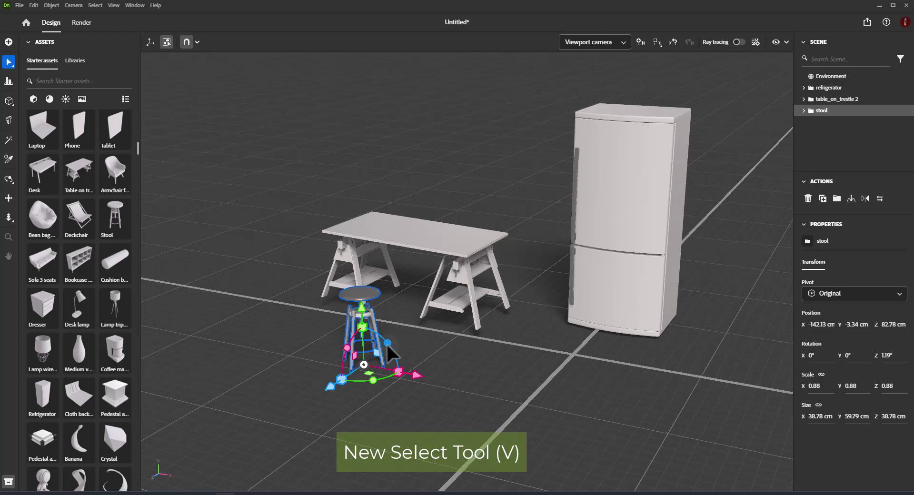
# - Rotate the stool about 2.6 degrees around its vertical axis, undoing a trial resize
pyautogui.press('v')
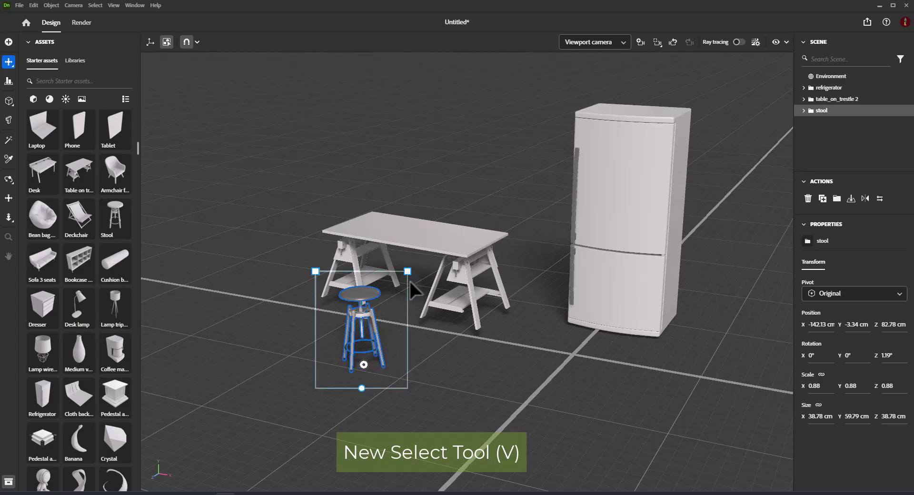
pyautogui.moveTo(407, 272); pyautogui.dragTo(416, 256)
pyautogui.hotkey('ctrl', 'z')
pyautogui.moveTo(363, 388); pyautogui.dragTo(369, 394)
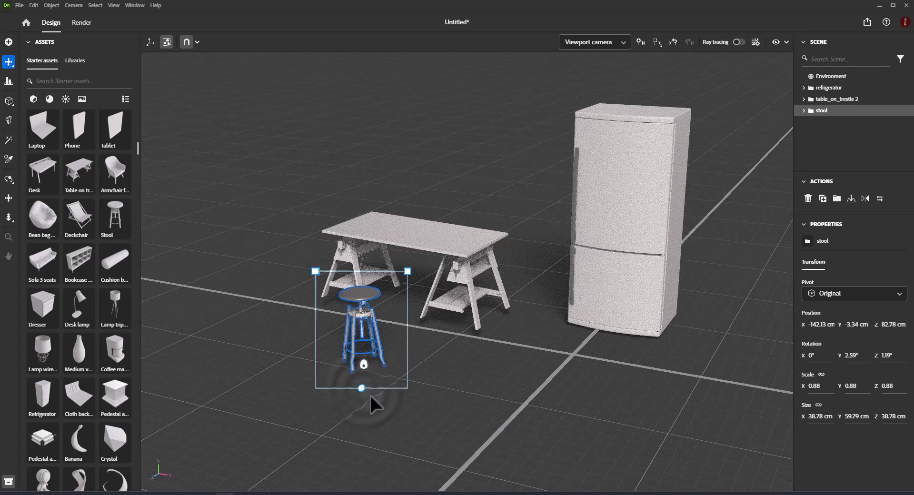
pyautogui.press('v')
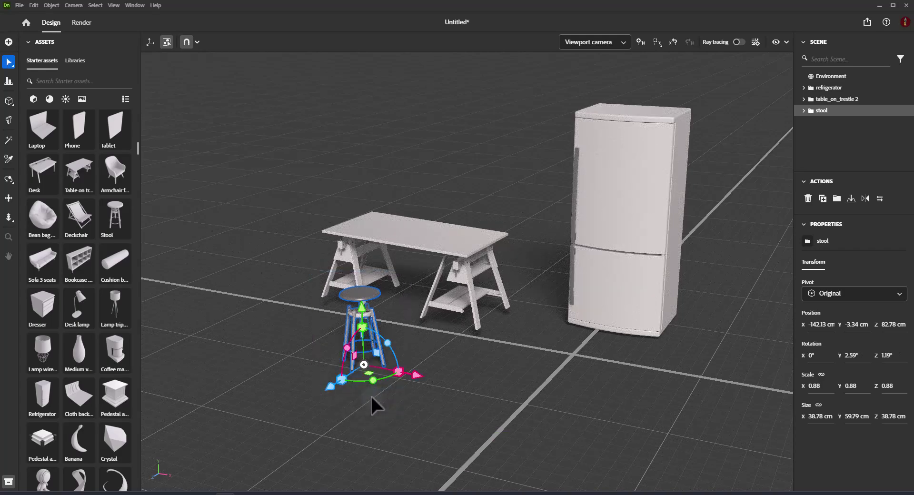
pyautogui.press('v')
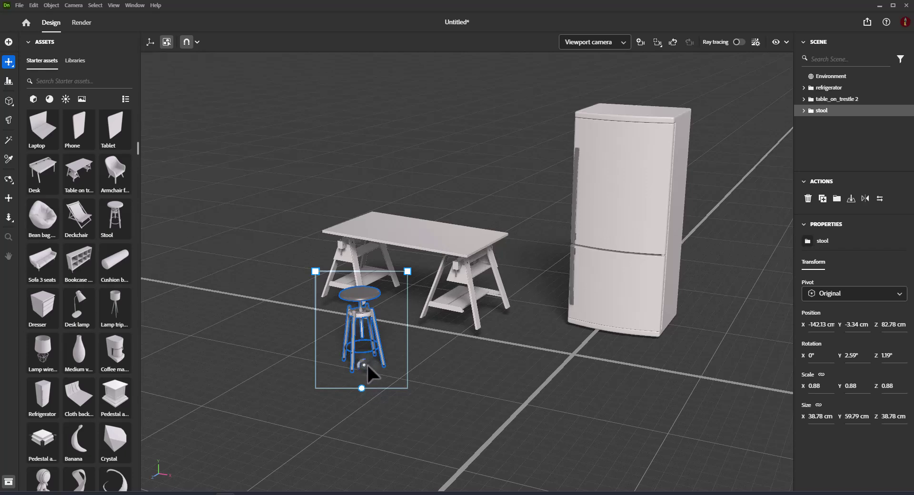
# - Move the stool right along the X axis and rotate it slightly
pyautogui.moveTo(367, 364); pyautogui.dragTo(366, 364)
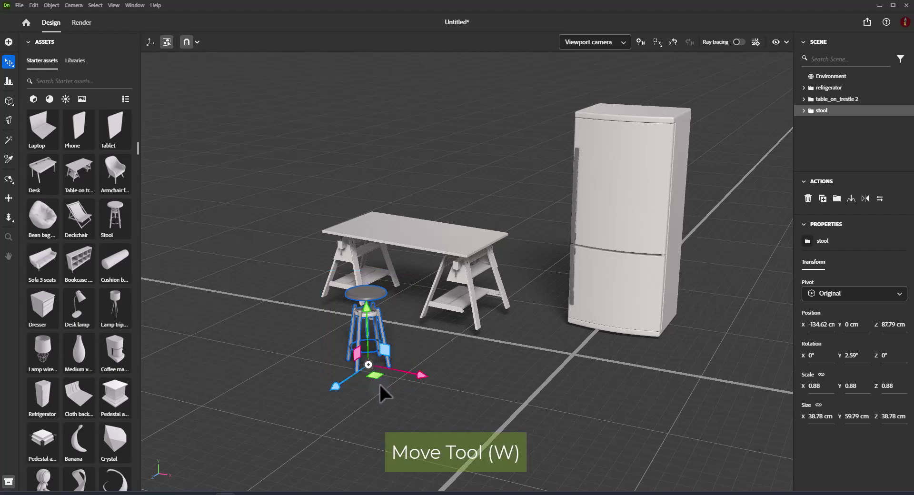
pyautogui.moveTo(419, 375)
pyautogui.mouseDown()
pyautogui.moveTo(426, 375)
pyautogui.moveTo(389, 362)
pyautogui.moveTo(431, 419)
pyautogui.mouseUp()
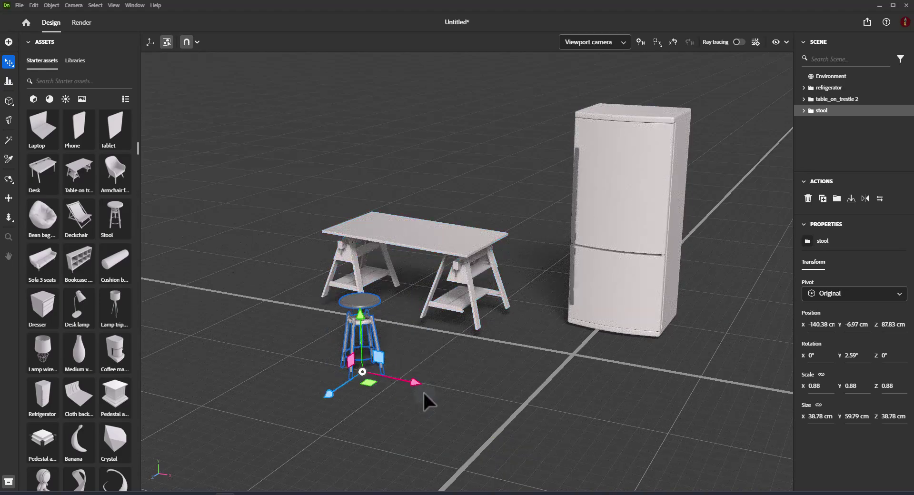
pyautogui.press('e')
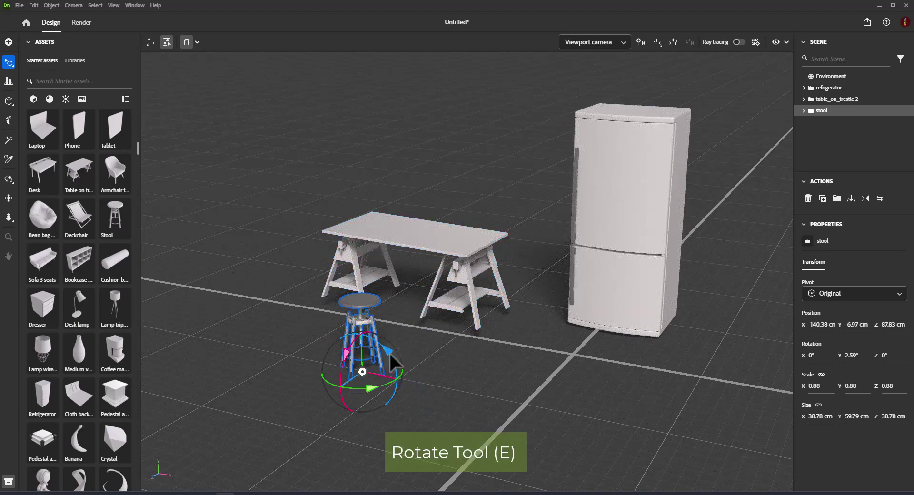
pyautogui.moveTo(390, 352)
pyautogui.mouseDown()
pyautogui.moveTo(398, 364)
pyautogui.moveTo(385, 350)
pyautogui.mouseUp()
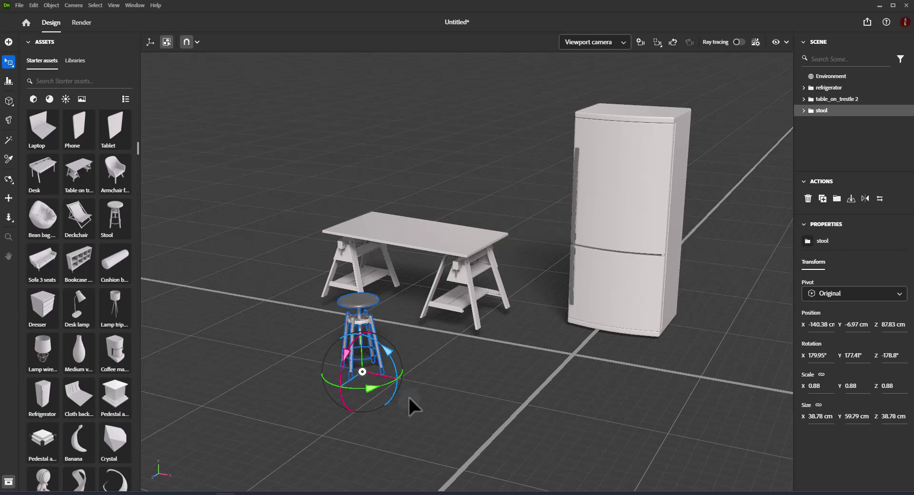
# - Enlarge the stool with the Scale gizmo, then marquee-select it together with the table
pyautogui.press('r')
pyautogui.moveTo(414, 379); pyautogui.dragTo(428, 379)
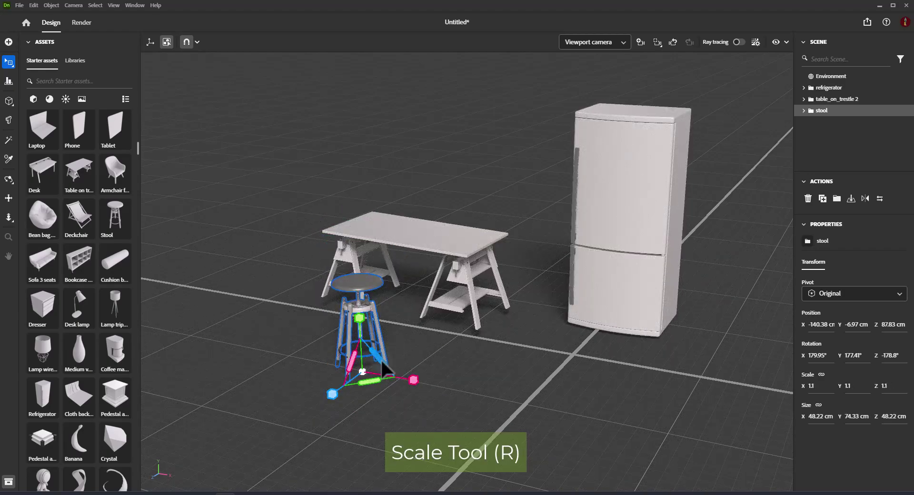
pyautogui.moveTo(406, 374)
pyautogui.mouseDown()
pyautogui.moveTo(391, 348)
pyautogui.moveTo(373, 366)
pyautogui.mouseUp()
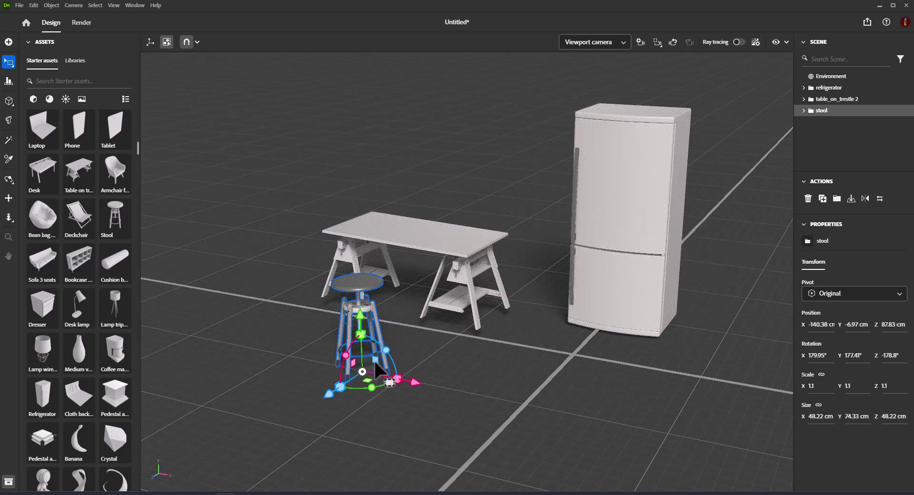
pyautogui.moveTo(287, 274); pyautogui.dragTo(404, 403)
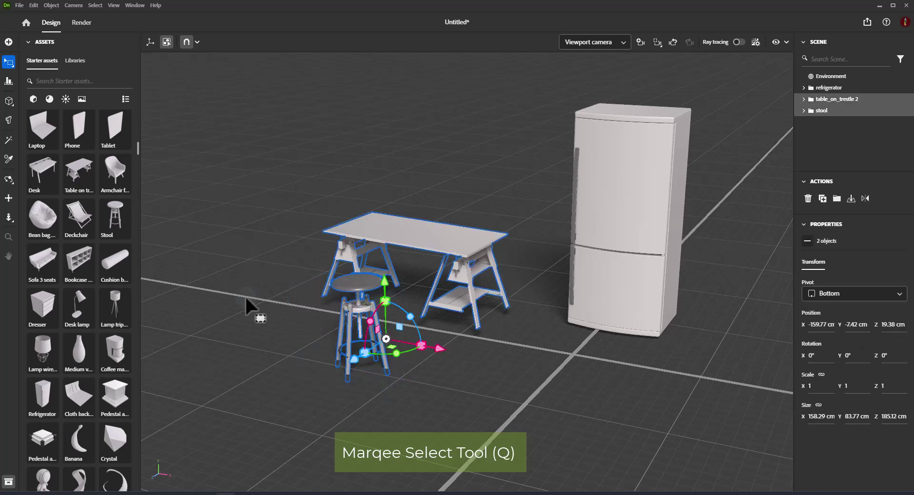
# - After trying object-space Scale, marquee-select the table and stool and drag them along X
pyautogui.click(9, 63)
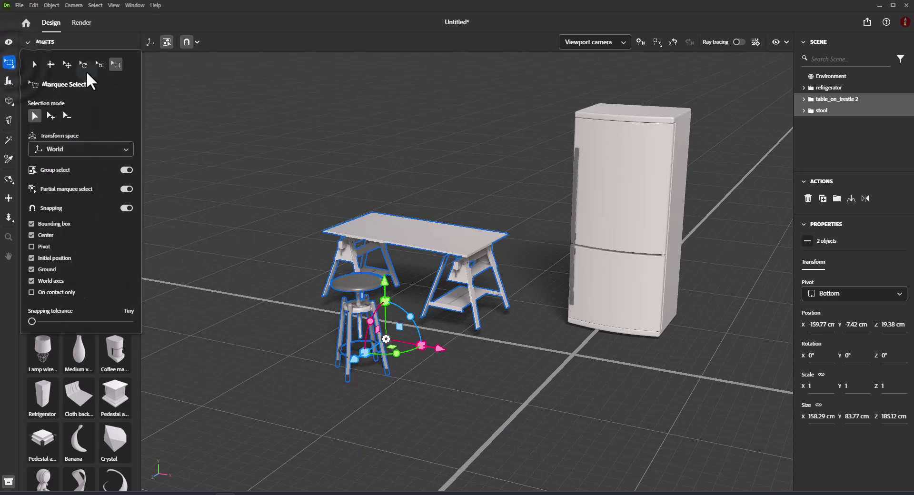
pyautogui.click(99, 64)
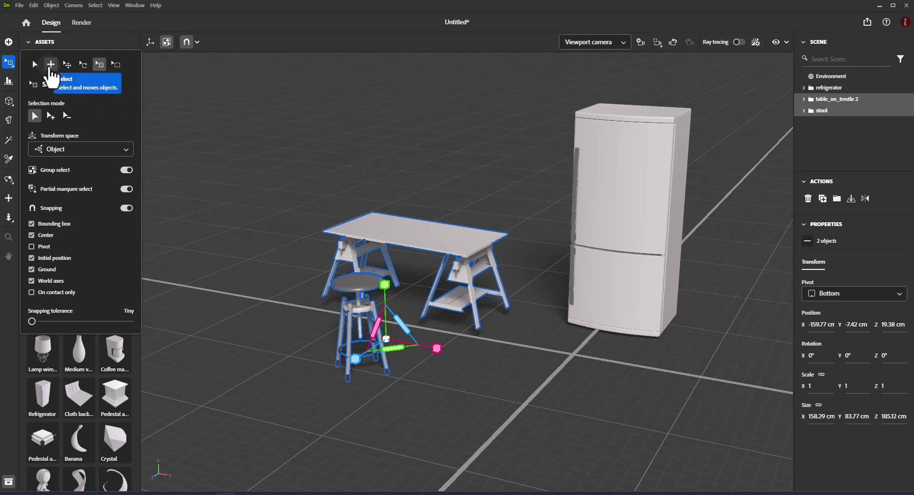
pyautogui.click(35, 64)
pyautogui.click(257, 255)
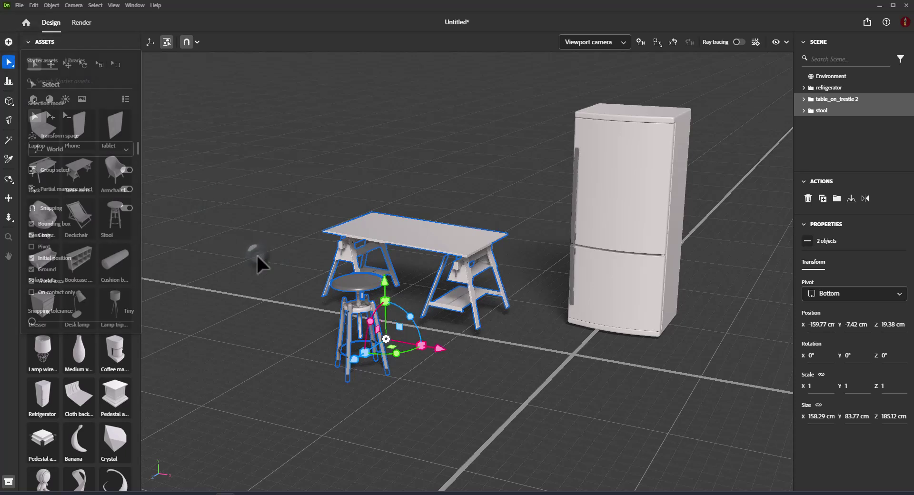
pyautogui.moveTo(271, 260)
pyautogui.mouseDown()
pyautogui.moveTo(413, 367)
pyautogui.moveTo(419, 411)
pyautogui.mouseUp()
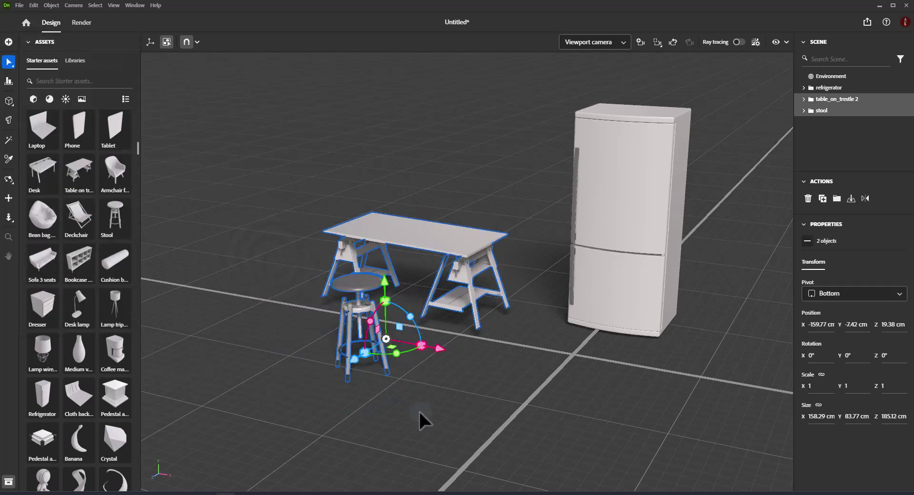
pyautogui.moveTo(439, 347); pyautogui.dragTo(455, 348)
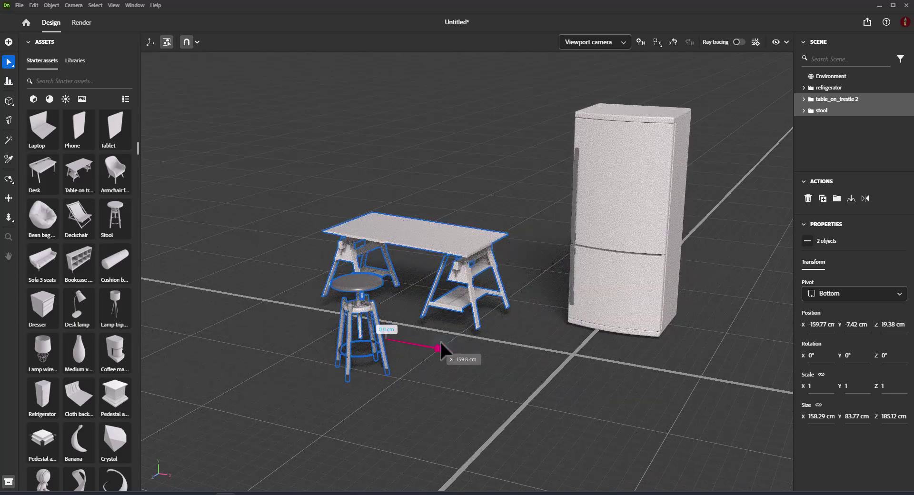
# - Finish sliding the table and stool, then select only the stool and slide it along X
pyautogui.moveTo(454, 344); pyautogui.dragTo(439, 340)
pyautogui.click(422, 422)
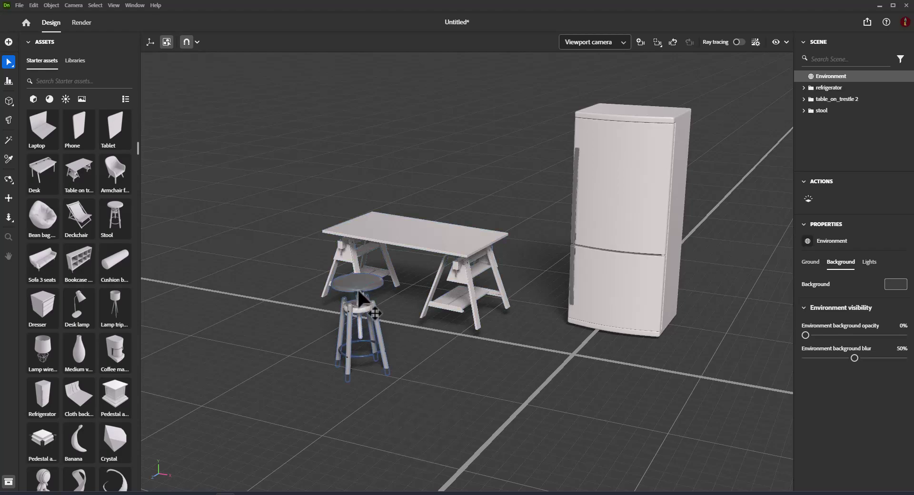
pyautogui.click(365, 314)
pyautogui.moveTo(416, 382)
pyautogui.mouseDown()
pyautogui.moveTo(424, 378)
pyautogui.moveTo(388, 374)
pyautogui.moveTo(433, 392)
pyautogui.moveTo(395, 377)
pyautogui.moveTo(441, 381)
pyautogui.moveTo(402, 375)
pyautogui.moveTo(425, 339)
pyautogui.moveTo(373, 366)
pyautogui.moveTo(426, 303)
pyautogui.moveTo(438, 267)
pyautogui.moveTo(459, 258)
pyautogui.moveTo(428, 315)
pyautogui.moveTo(398, 330)
pyautogui.moveTo(365, 373)
pyautogui.mouseUp()
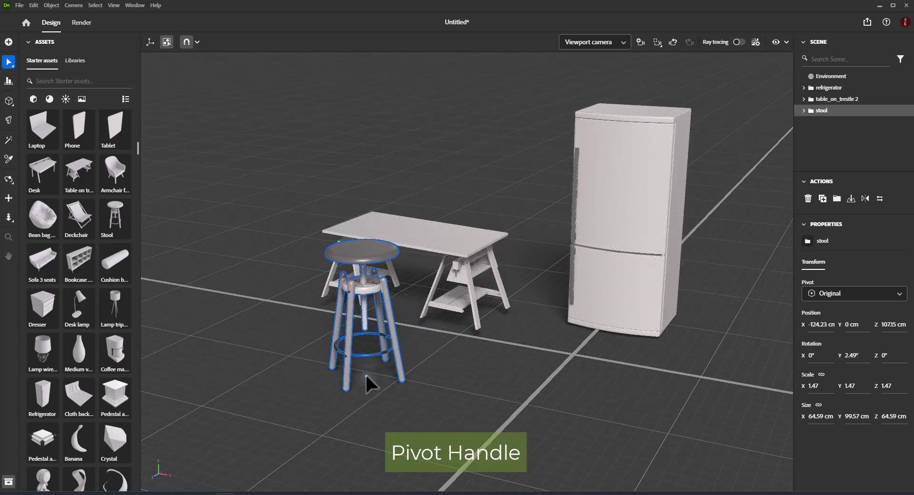
# - Position the stool beside the table, then Alt-drag a copy, stool 2, to its right front
pyautogui.moveTo(366, 377)
pyautogui.mouseDown()
pyautogui.moveTo(409, 347)
pyautogui.moveTo(358, 384)
pyautogui.moveTo(396, 276)
pyautogui.moveTo(457, 209)
pyautogui.moveTo(358, 370)
pyautogui.mouseUp()
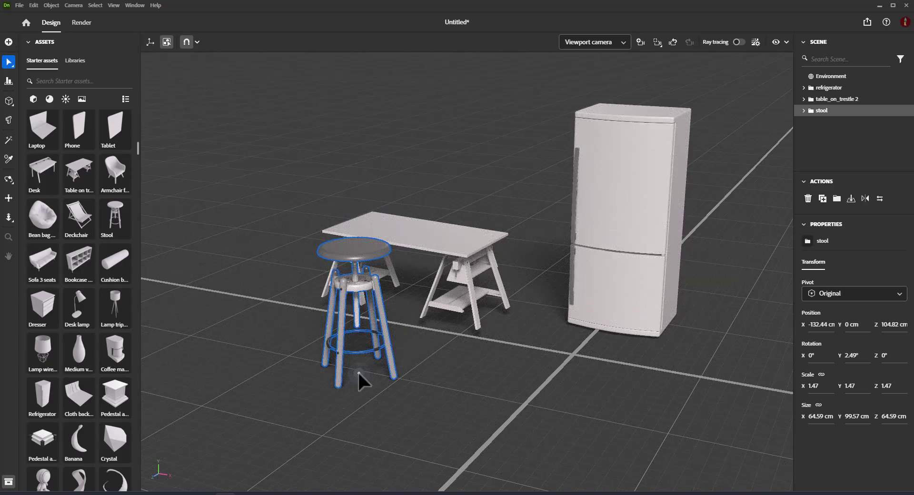
pyautogui.moveTo(358, 370)
pyautogui.mouseDown()
pyautogui.moveTo(413, 266)
pyautogui.moveTo(525, 194)
pyautogui.moveTo(456, 261)
pyautogui.moveTo(373, 369)
pyautogui.moveTo(464, 238)
pyautogui.moveTo(482, 233)
pyautogui.moveTo(349, 387)
pyautogui.moveTo(367, 371)
pyautogui.mouseUp()
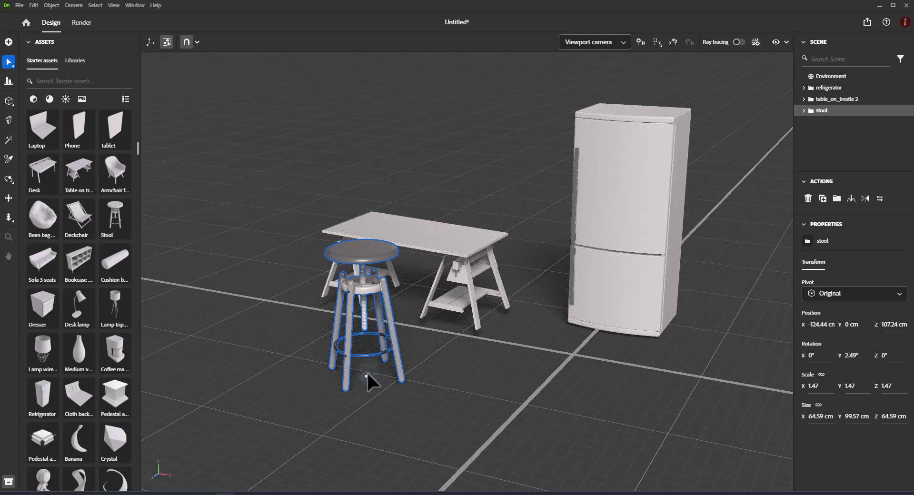
pyautogui.press('alt')
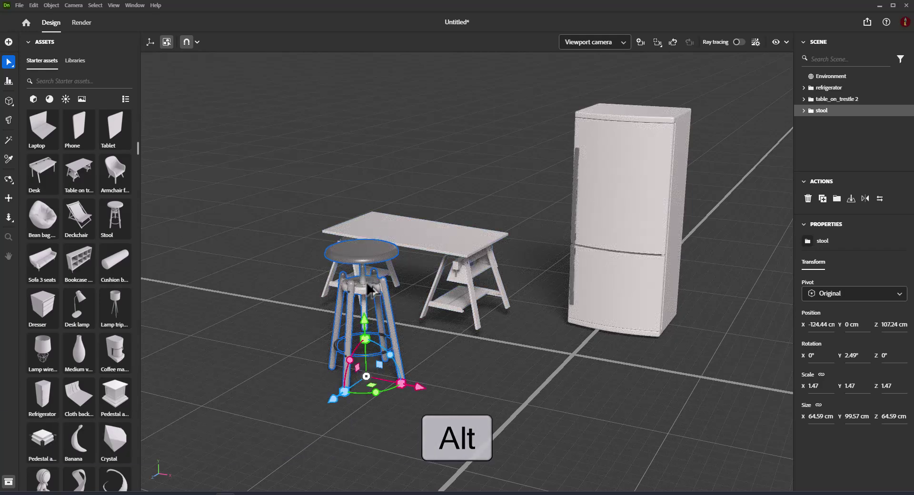
pyautogui.keyDown('alt'); pyautogui.moveTo(378, 293); pyautogui.dragTo(483, 321); pyautogui.keyUp('alt')
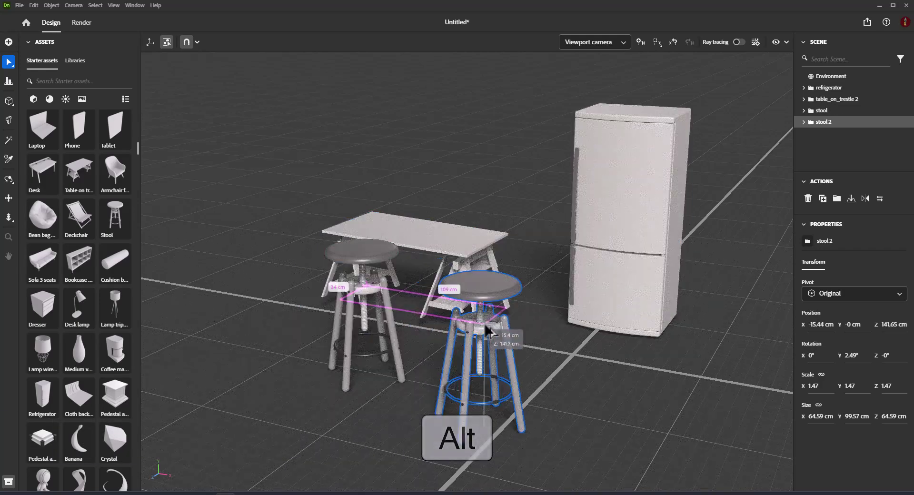
# - Open Preferences from the Edit menu, view the keyboard shortcuts, and close with OK
pyautogui.click(34, 5)
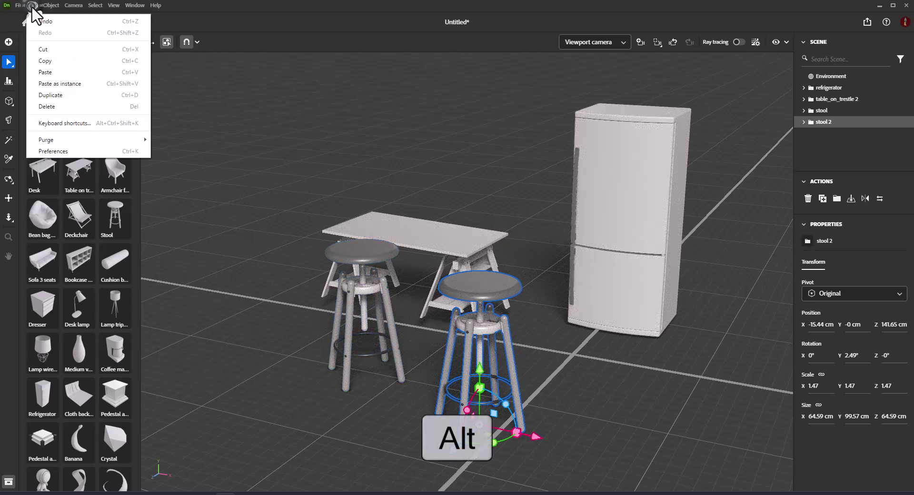
pyautogui.click(53, 152)
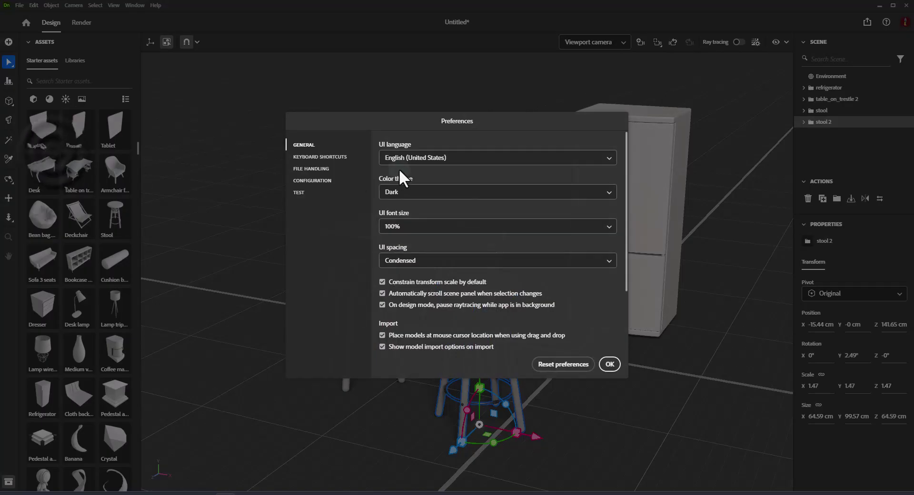
pyautogui.click(320, 157)
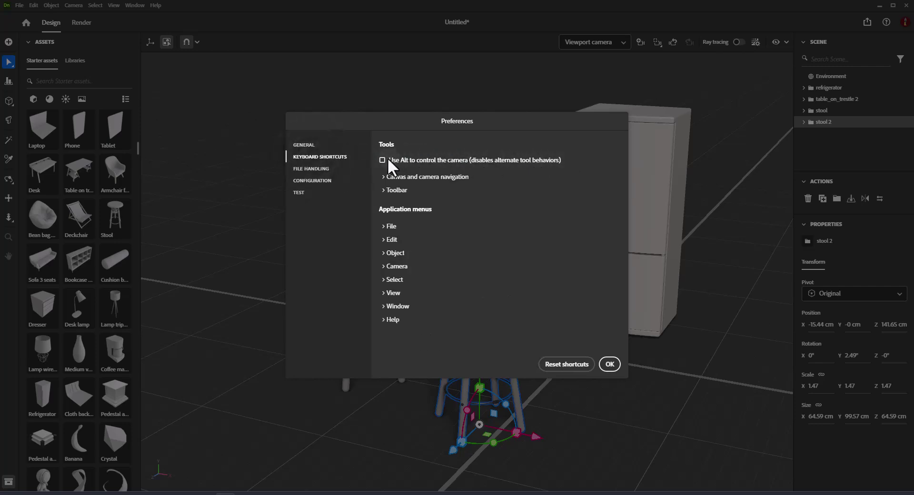
pyautogui.click(609, 365)
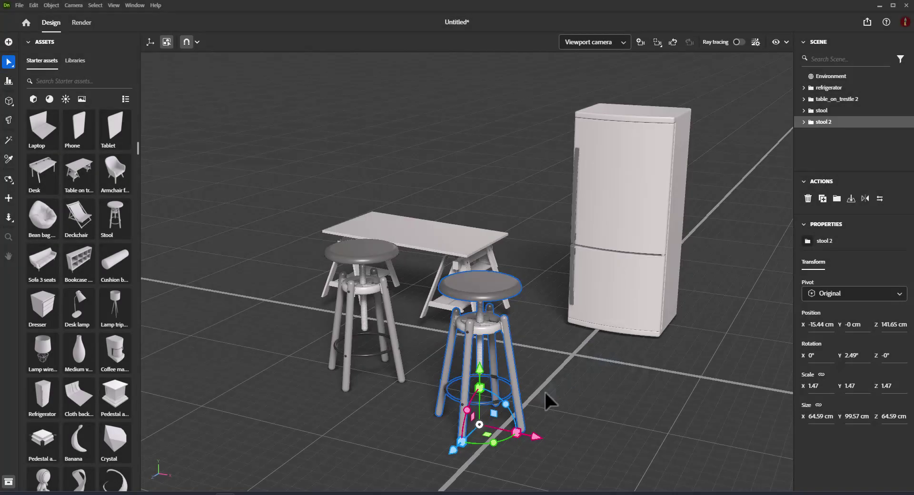
# - Select the left stool
pyautogui.click(7, 63)
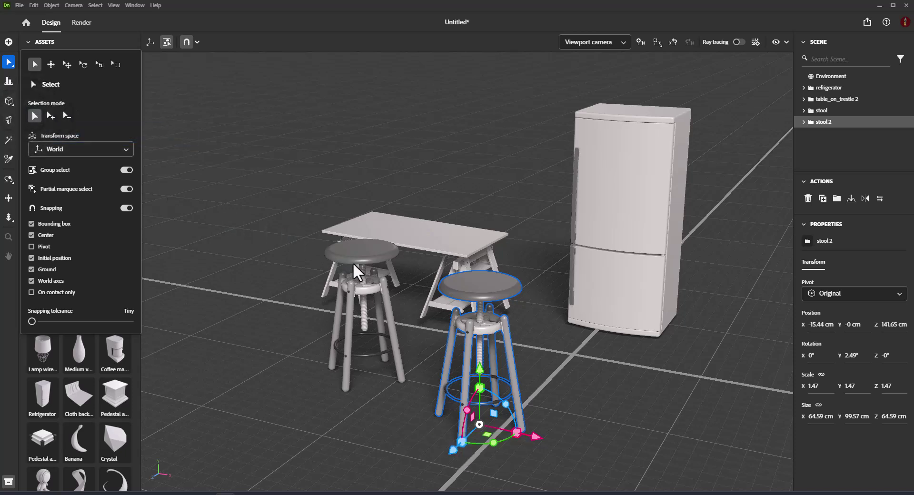
pyautogui.click(306, 262)
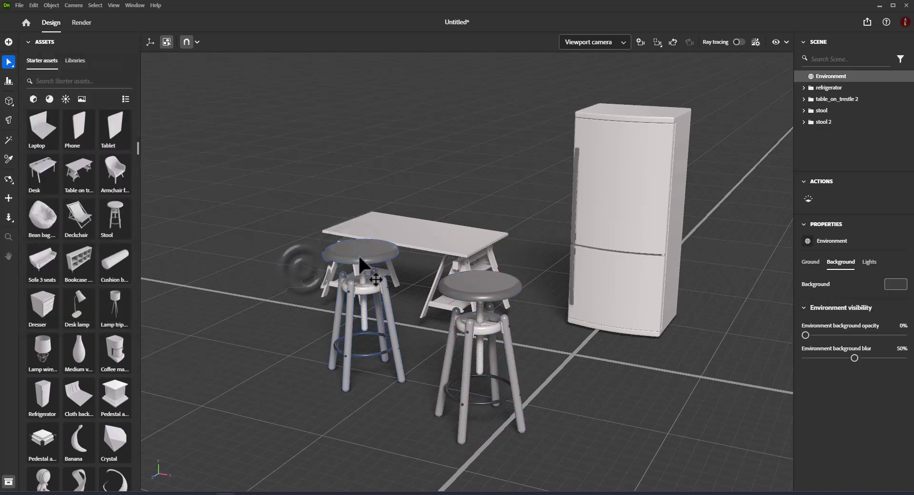
pyautogui.click(360, 258)
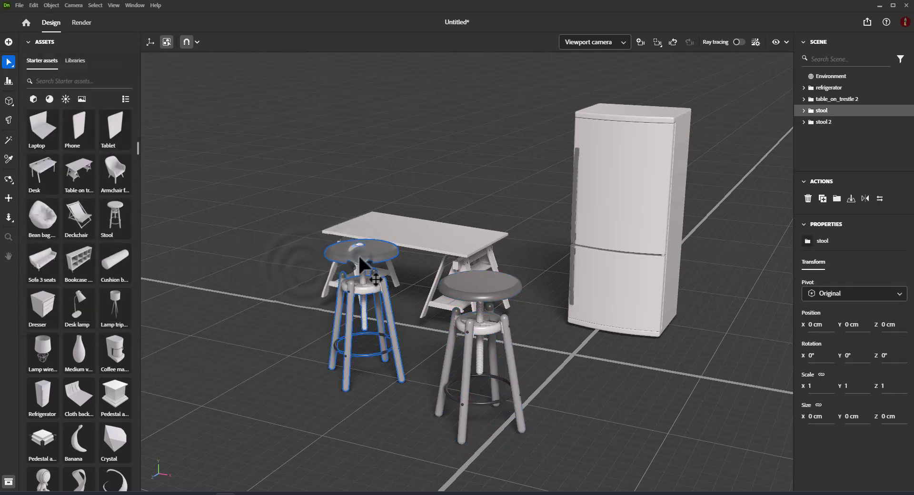
# - Add stool 2 to the selection, remove it again, and reshow the Select options
pyautogui.click(10, 64)
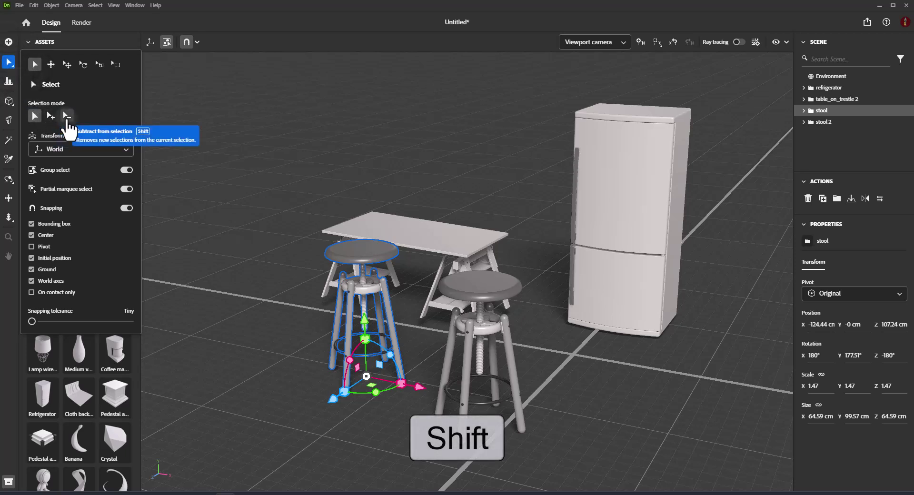
pyautogui.click(257, 184)
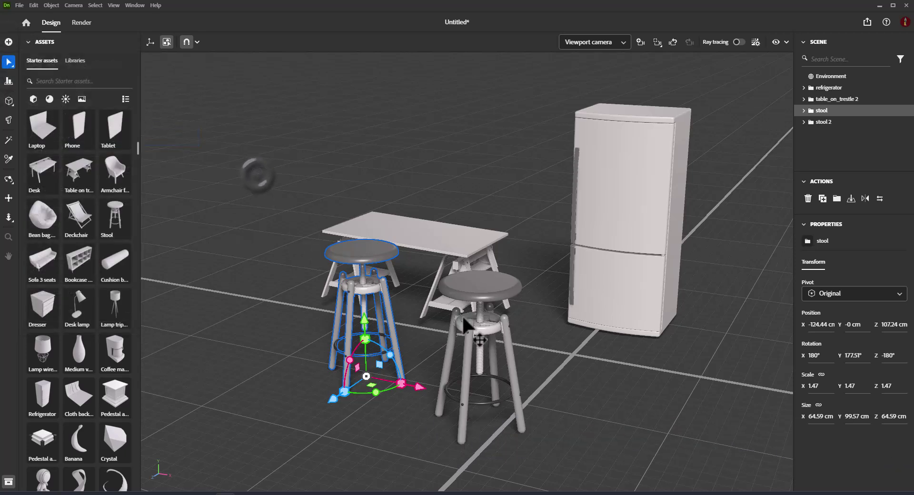
pyautogui.keyDown('shift'); pyautogui.click(490, 287); pyautogui.keyUp('shift')
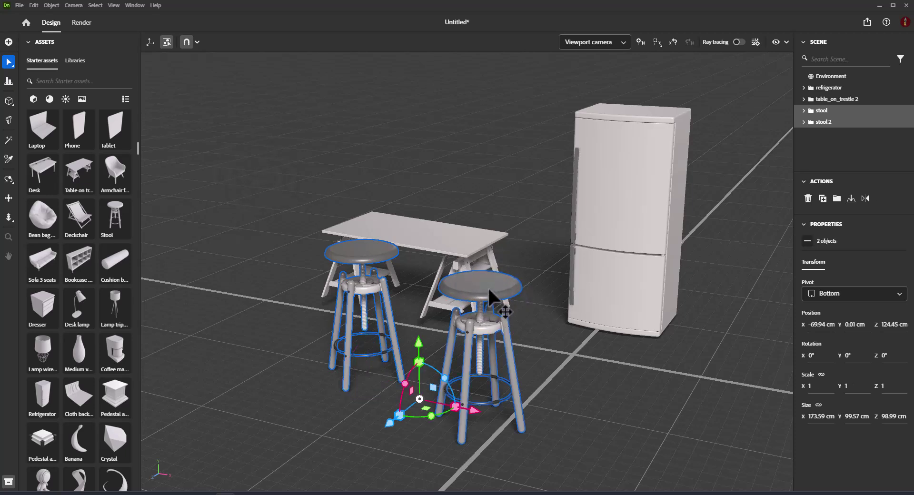
pyautogui.keyDown('shift'); pyautogui.click(488, 287); pyautogui.keyUp('shift')
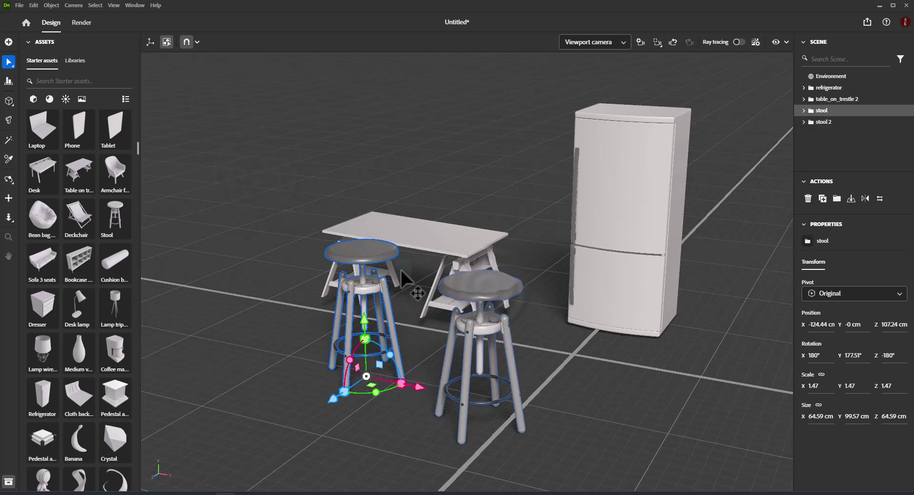
pyautogui.click(8, 65)
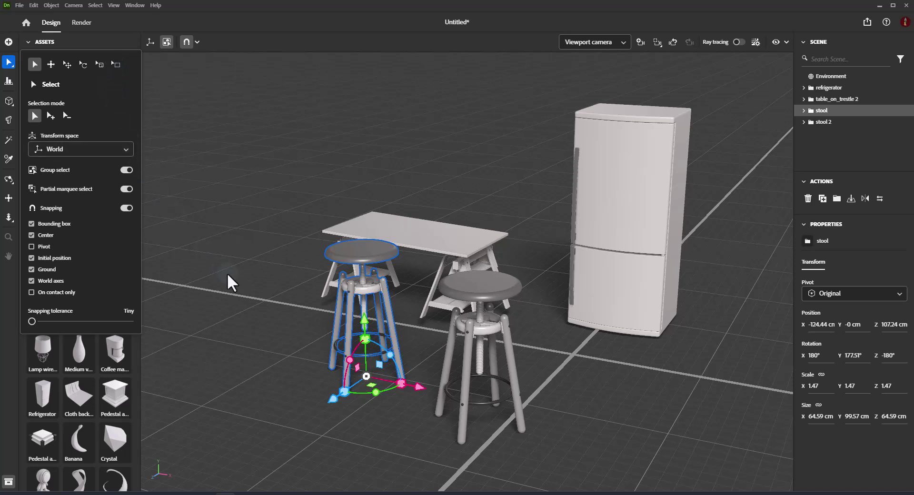
# - Set transform space to Object, tip the left stool about 34 degrees, then switch back to World
pyautogui.click(127, 150)
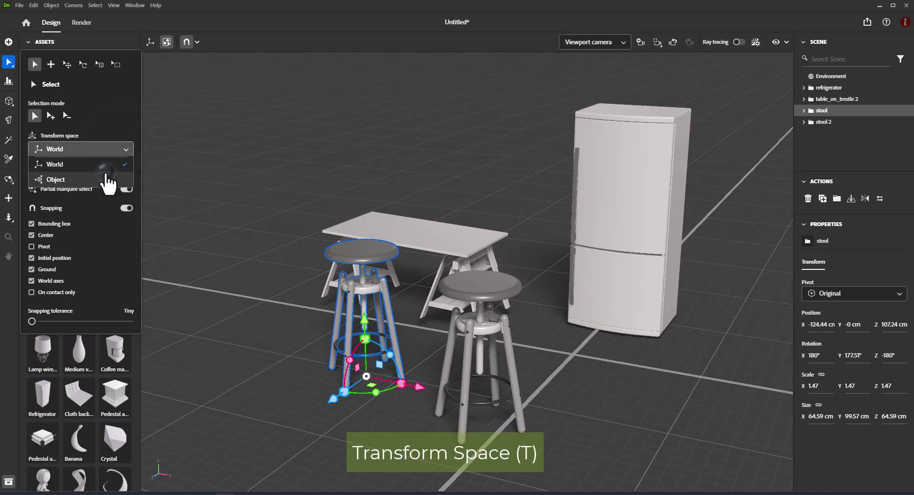
pyautogui.click(103, 179)
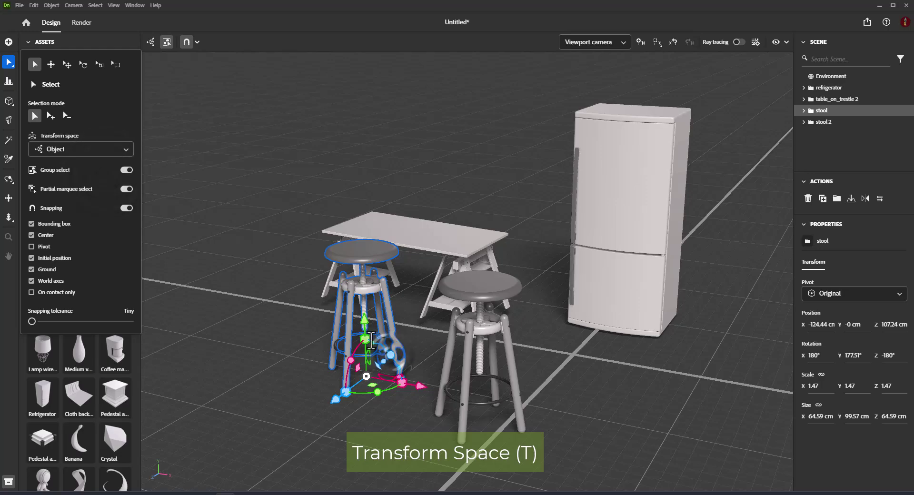
pyautogui.click(394, 363)
pyautogui.moveTo(391, 355); pyautogui.dragTo(235, 240)
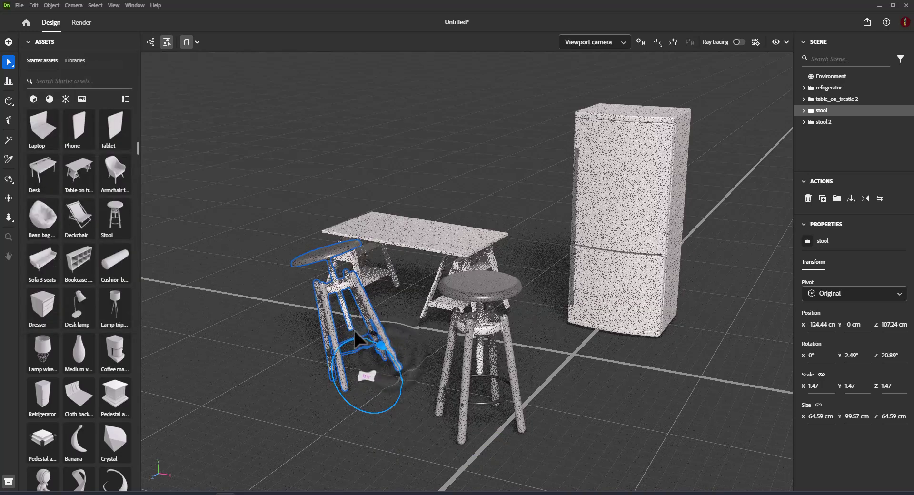
pyautogui.click(149, 46)
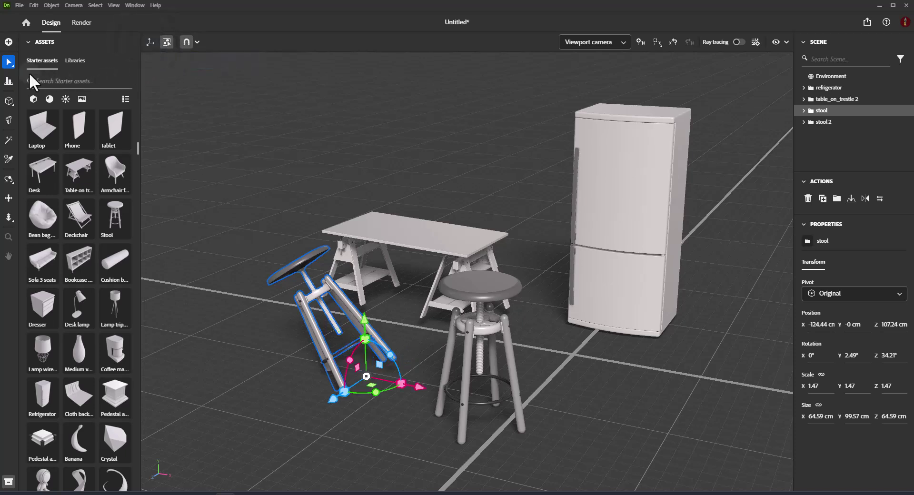
# - Toggle Group select off and on in the Select options, then turn it off from the toolbar
pyautogui.click(8, 62)
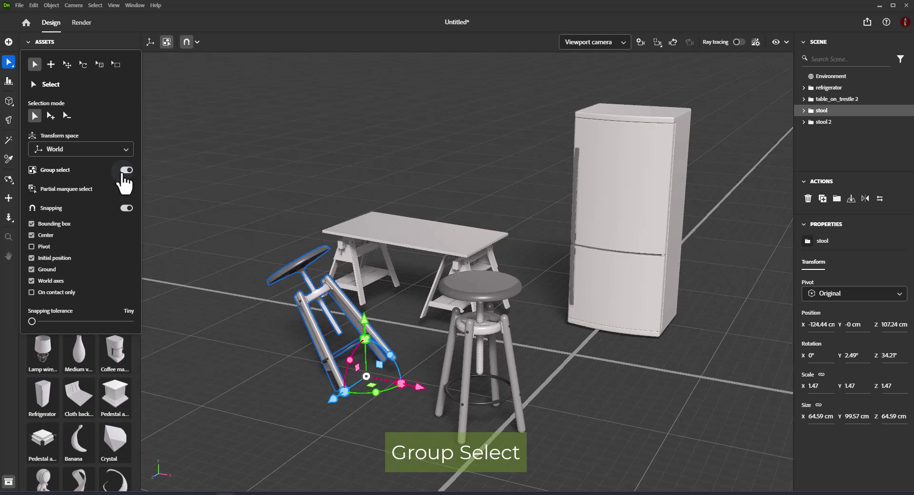
pyautogui.click(125, 171)
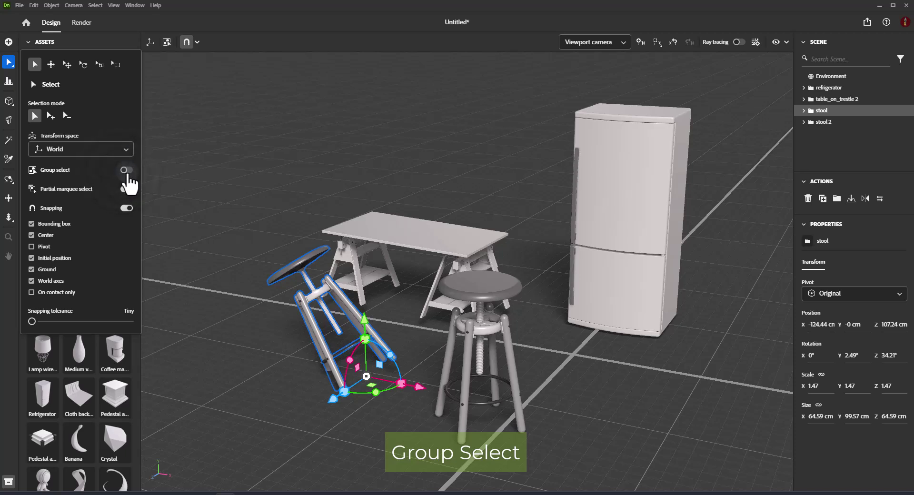
pyautogui.click(127, 172)
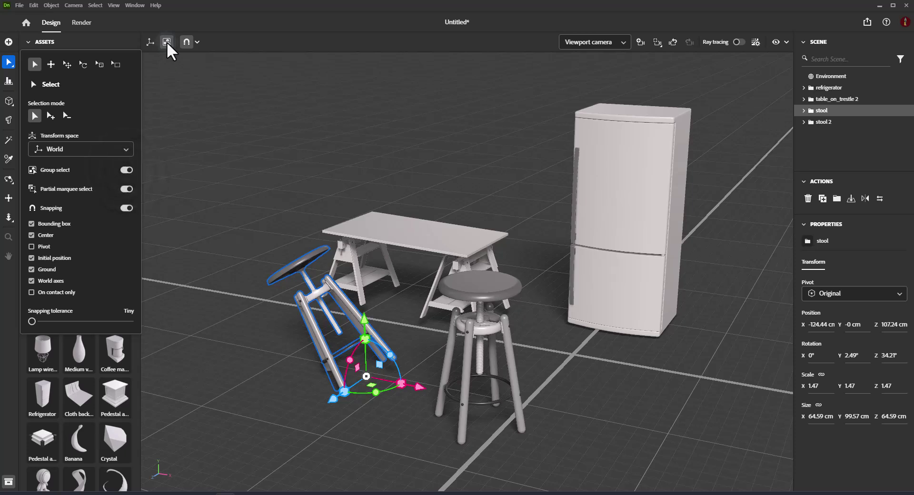
pyautogui.click(167, 41)
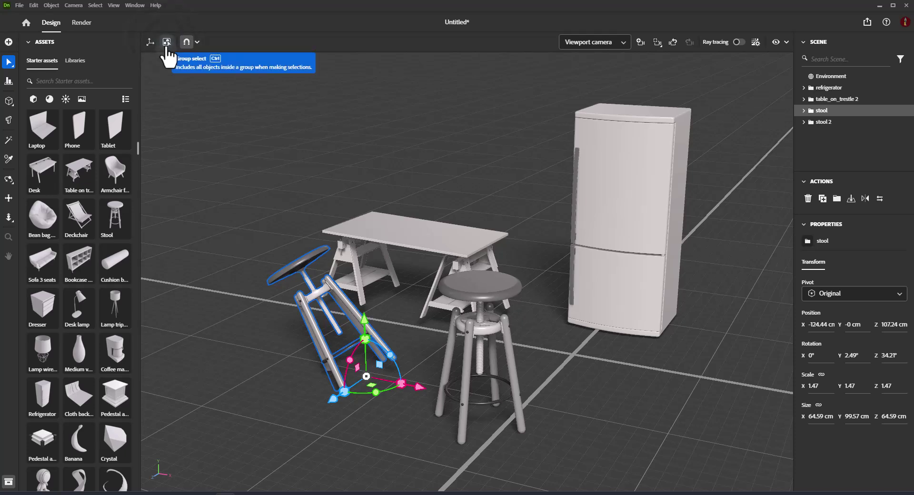
# - Toggle Partial marquee select off and back on twice in the Select tool options
pyautogui.click(9, 66)
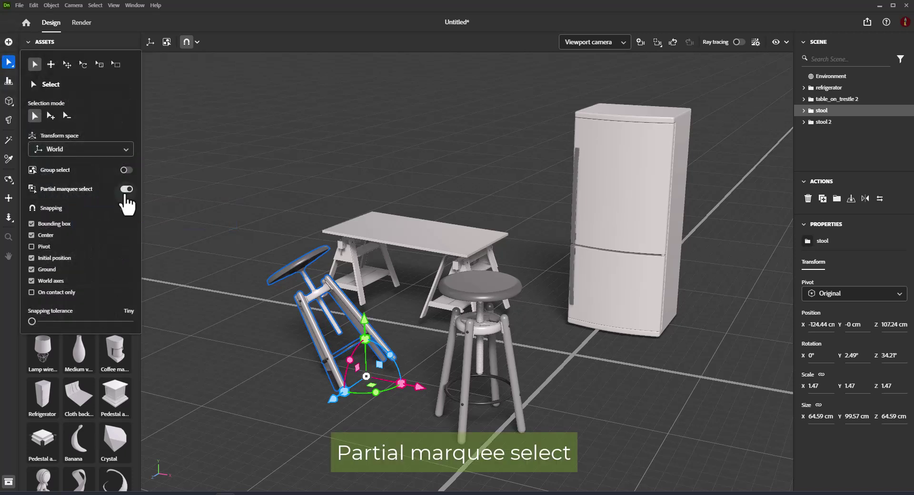
pyautogui.click(126, 191)
pyautogui.click(128, 190)
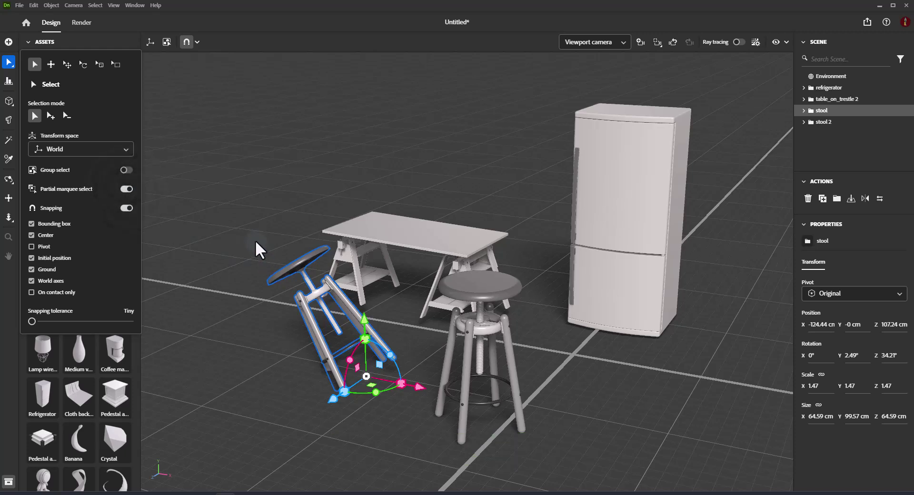
pyautogui.click(258, 190)
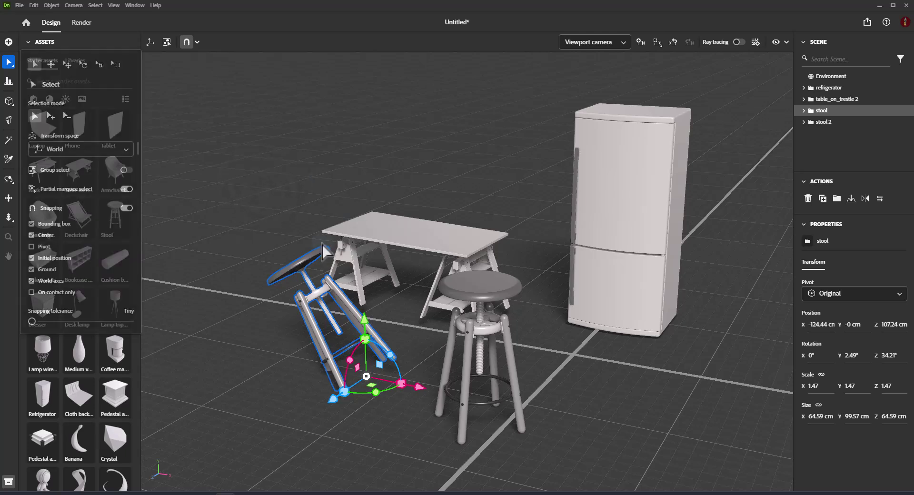
pyautogui.click(10, 64)
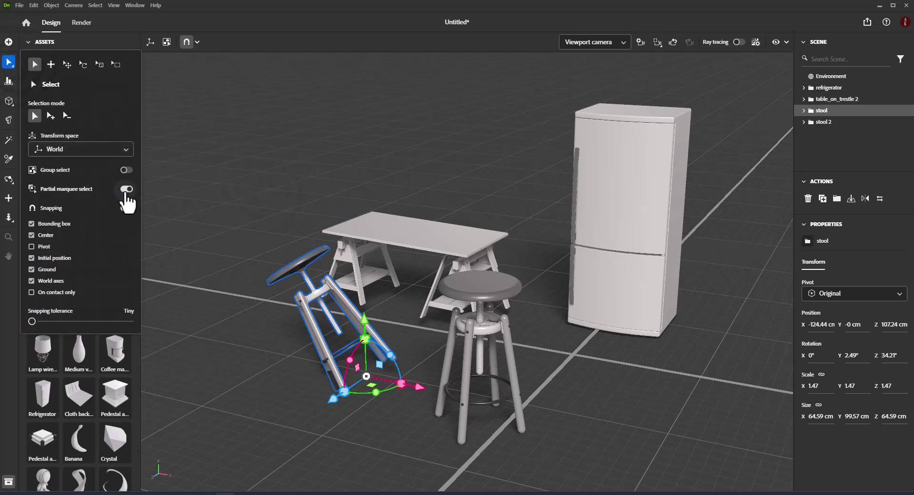
pyautogui.click(126, 189)
pyautogui.click(126, 189)
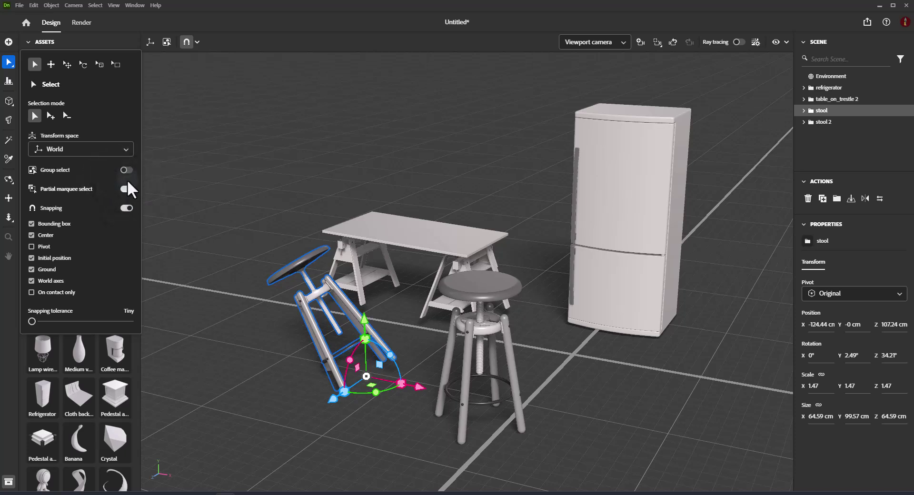
# - Re-enable Group select and toggle snapping off and on with the toolbar magnet
pyautogui.click(126, 170)
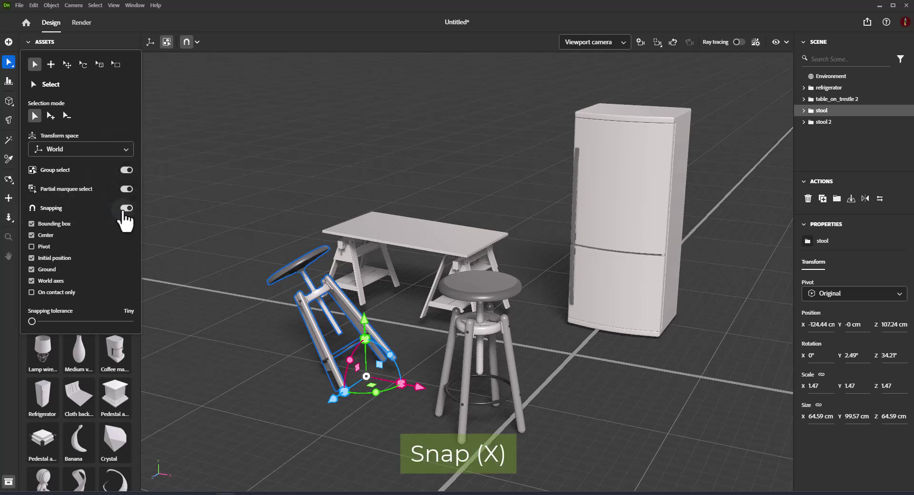
pyautogui.click(125, 209)
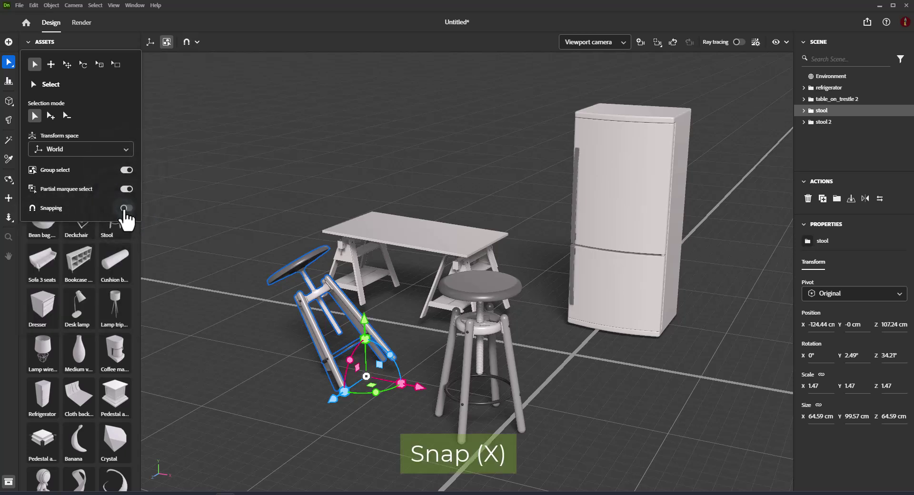
pyautogui.click(186, 41)
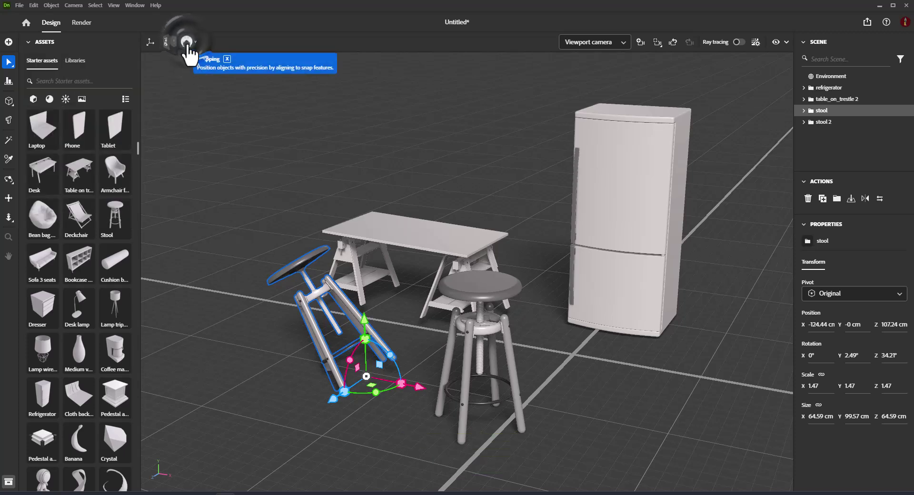
pyautogui.click(187, 42)
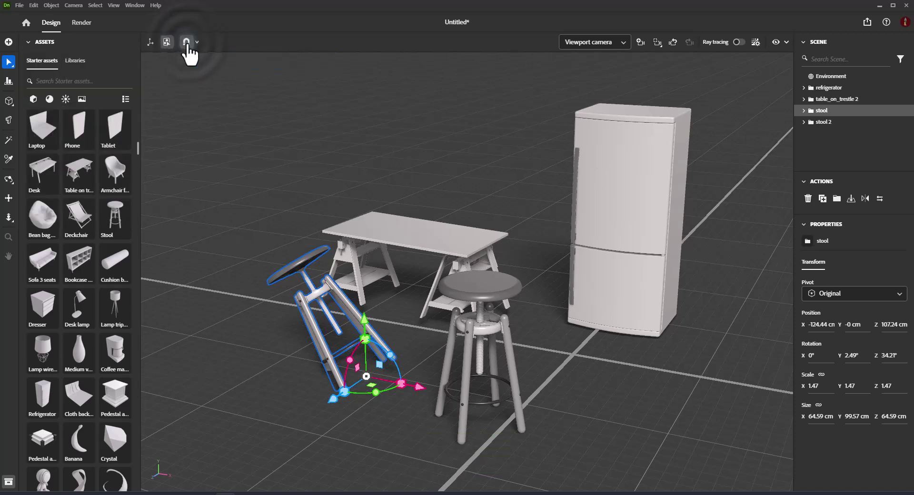
pyautogui.click(187, 42)
# - Review the snapping target options, then slide the tipped stool along X onto the upright stool
pyautogui.click(197, 46)
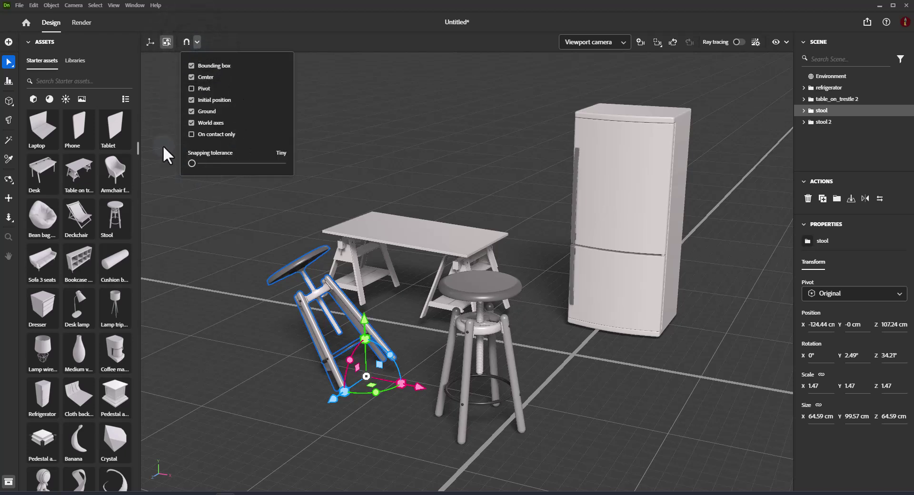
pyautogui.click(264, 27)
pyautogui.moveTo(417, 388)
pyautogui.mouseDown()
pyautogui.moveTo(326, 356)
pyautogui.moveTo(599, 421)
pyautogui.moveTo(563, 412)
pyautogui.mouseUp()
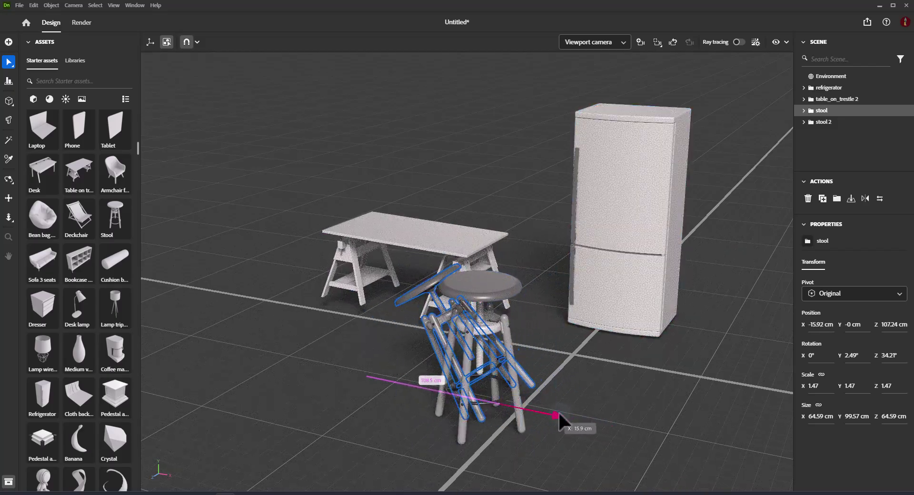